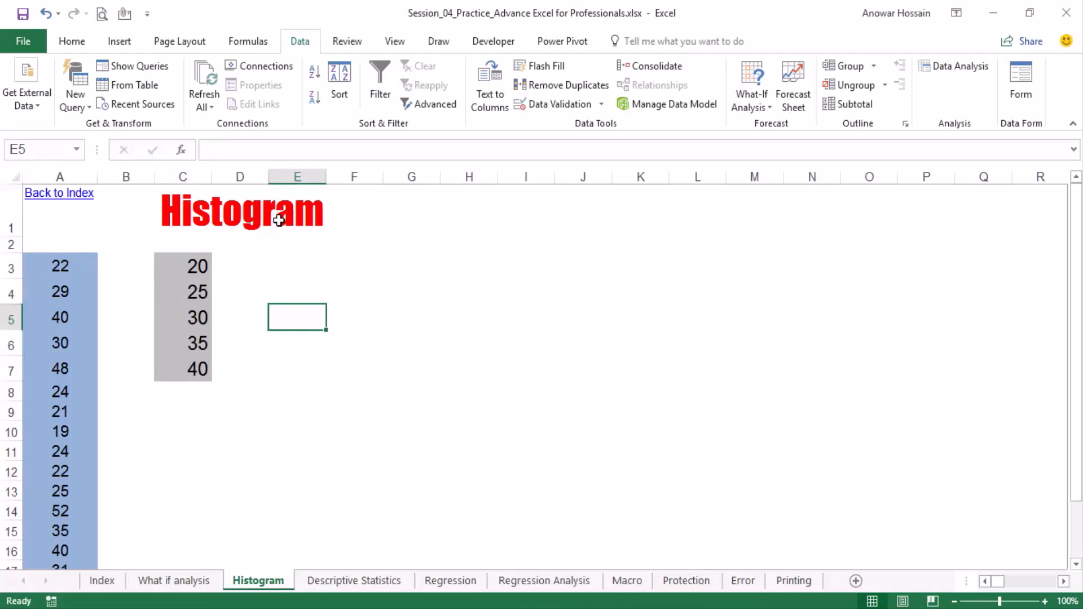
Step: Enable the Analysis ToolPak add-in through the Excel Add-ins manager in the program options
{"action": "left_click", "coordinate": [293, 259]}
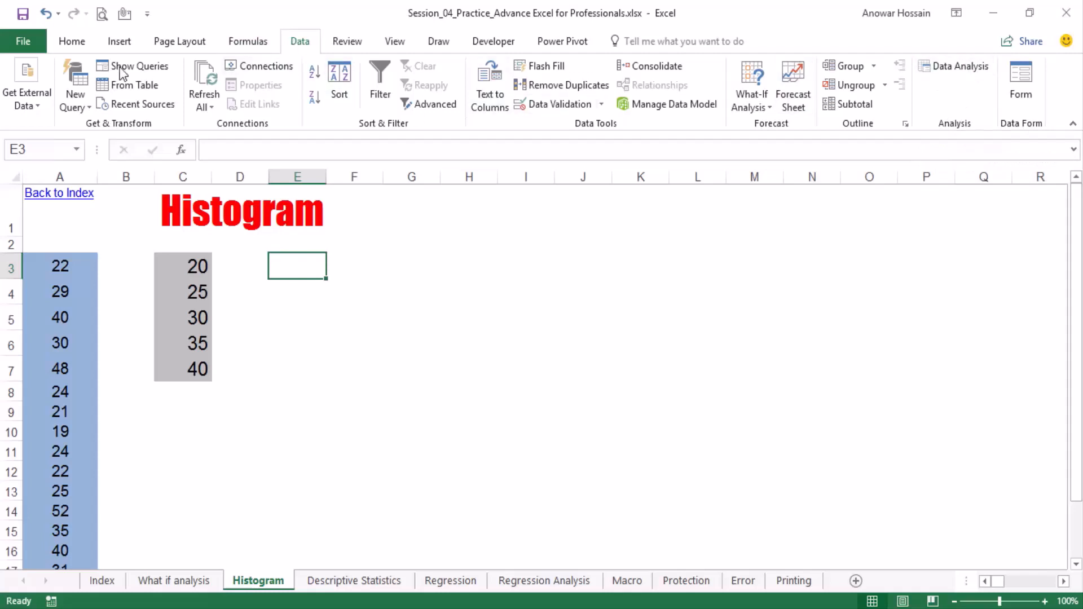
{"action": "left_click", "coordinate": [41, 35]}
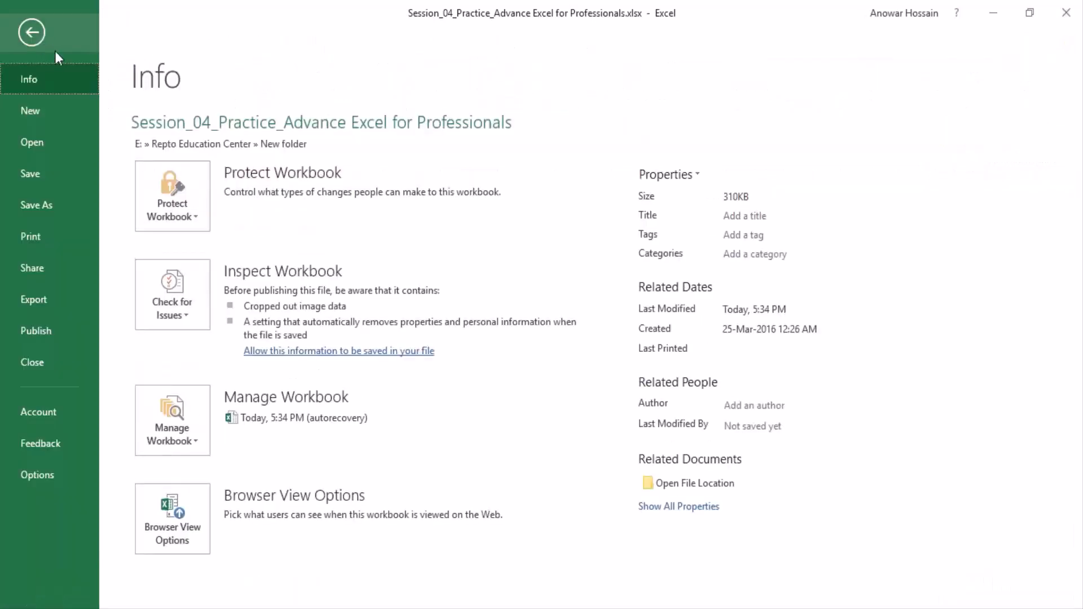
{"action": "left_click", "coordinate": [35, 475]}
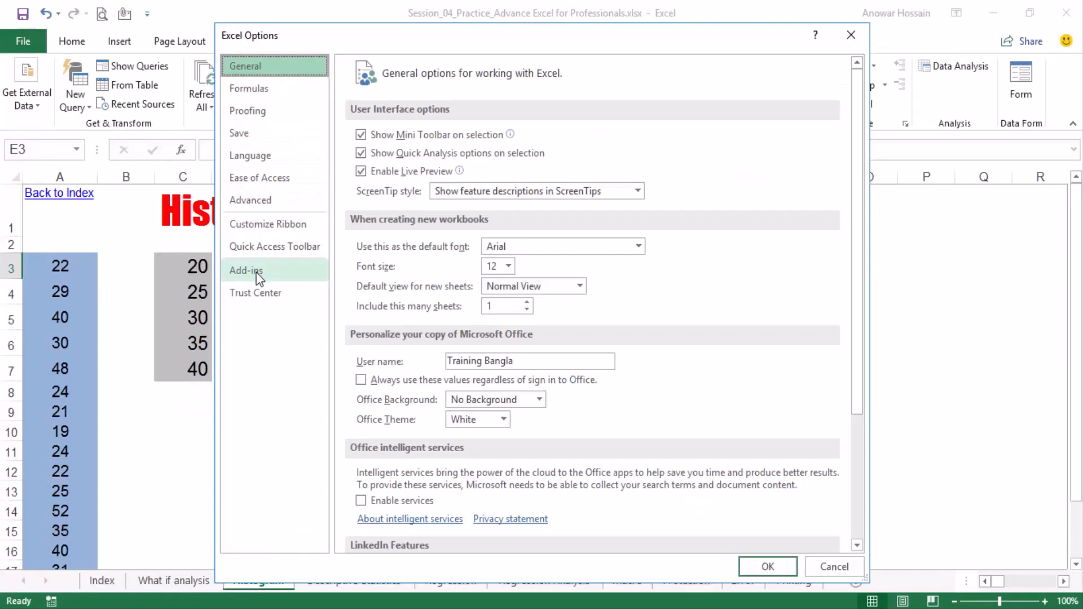
{"action": "left_click", "coordinate": [271, 270]}
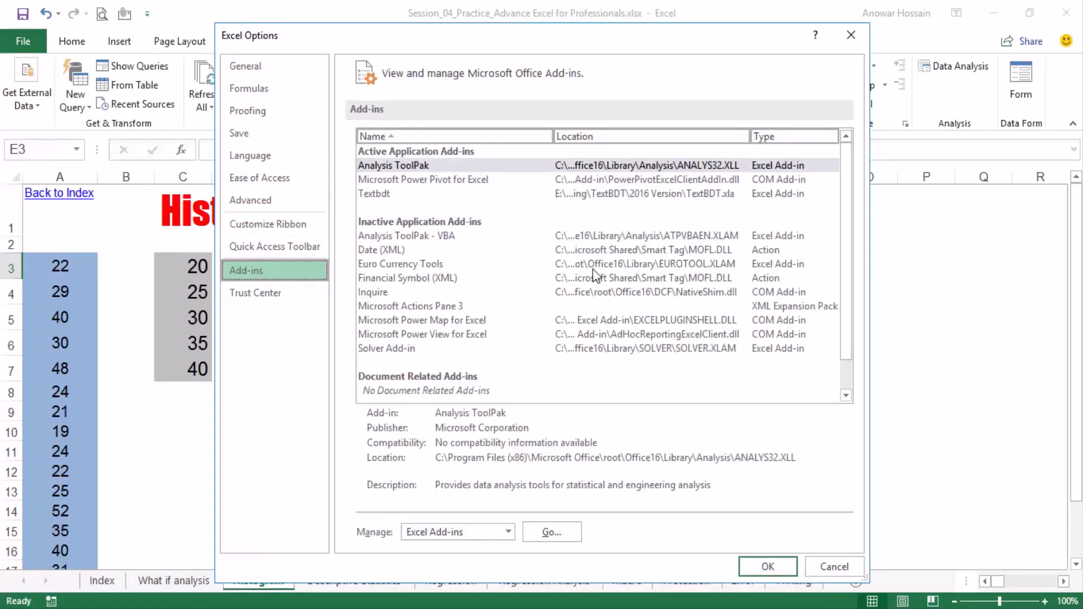
{"action": "left_click", "coordinate": [551, 532]}
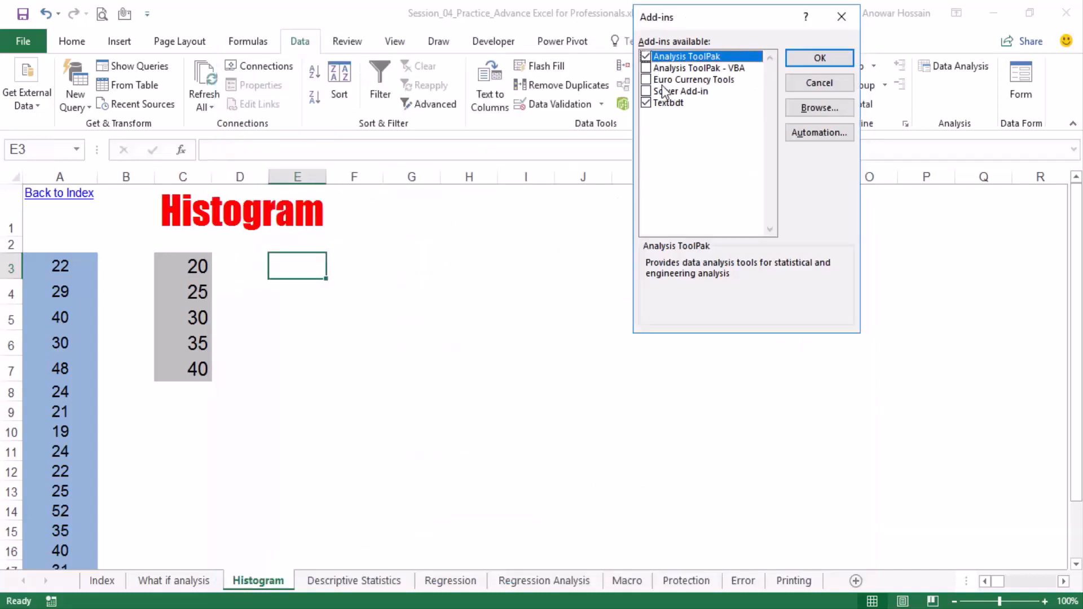
{"action": "left_click", "coordinate": [647, 56]}
{"action": "left_click", "coordinate": [818, 59]}
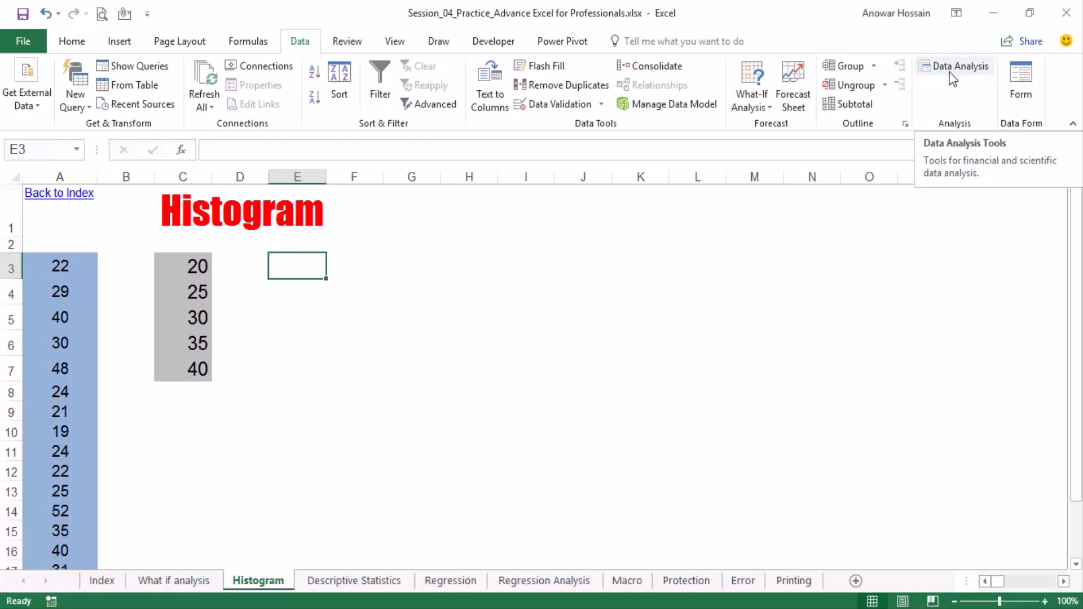
Step: Switch to the older Excel window with Book1, go to Sheet2, and confirm Analysis ToolPak as an active add-in in its options
{"action": "left_click", "coordinate": [990, 15]}
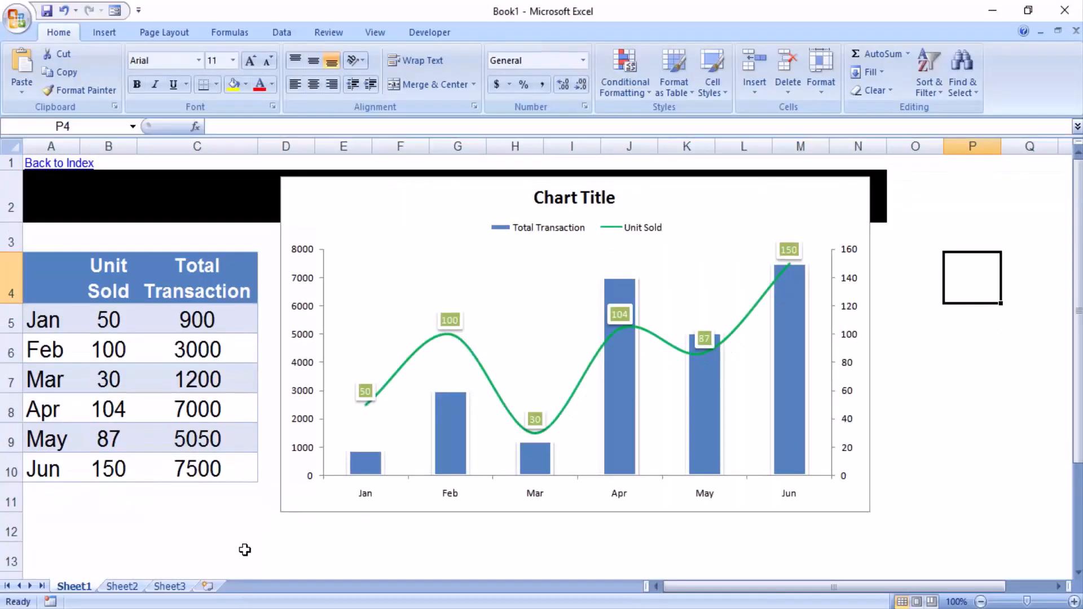
{"action": "left_click", "coordinate": [129, 585]}
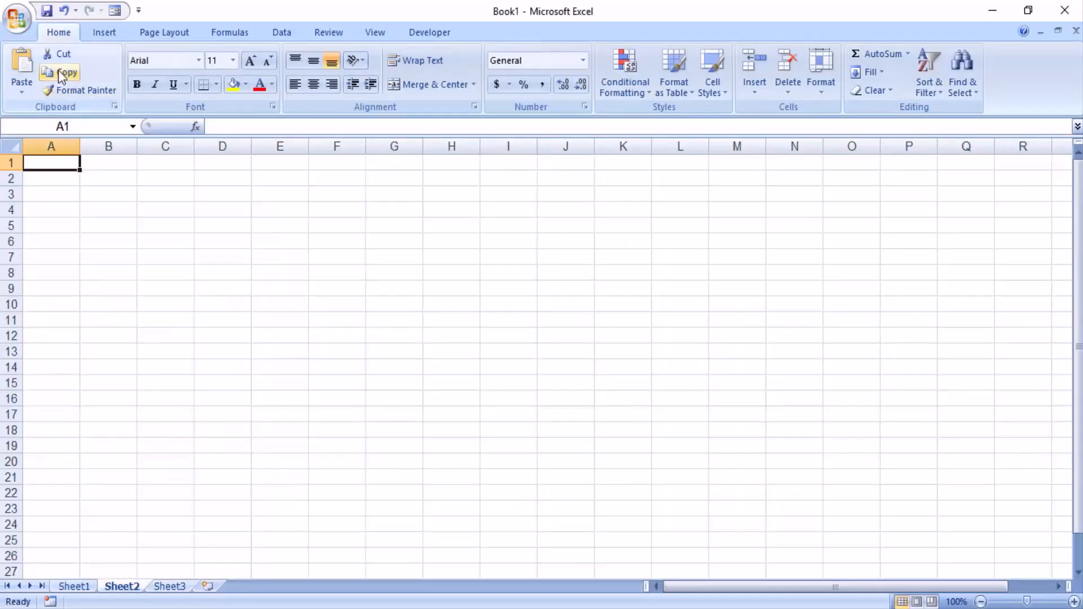
{"action": "left_click", "coordinate": [17, 21]}
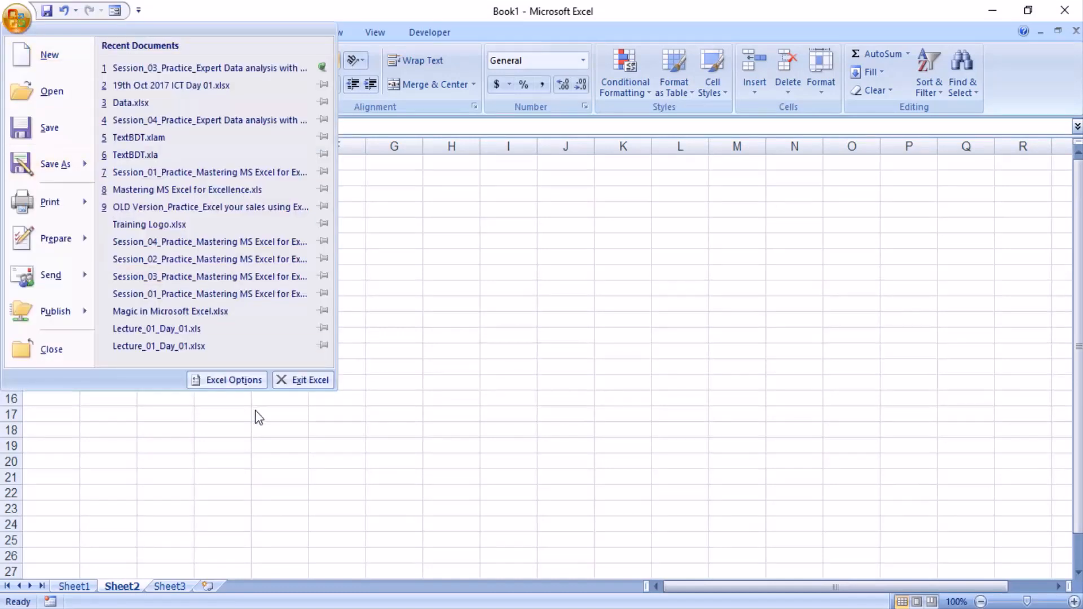
{"action": "left_click", "coordinate": [240, 381]}
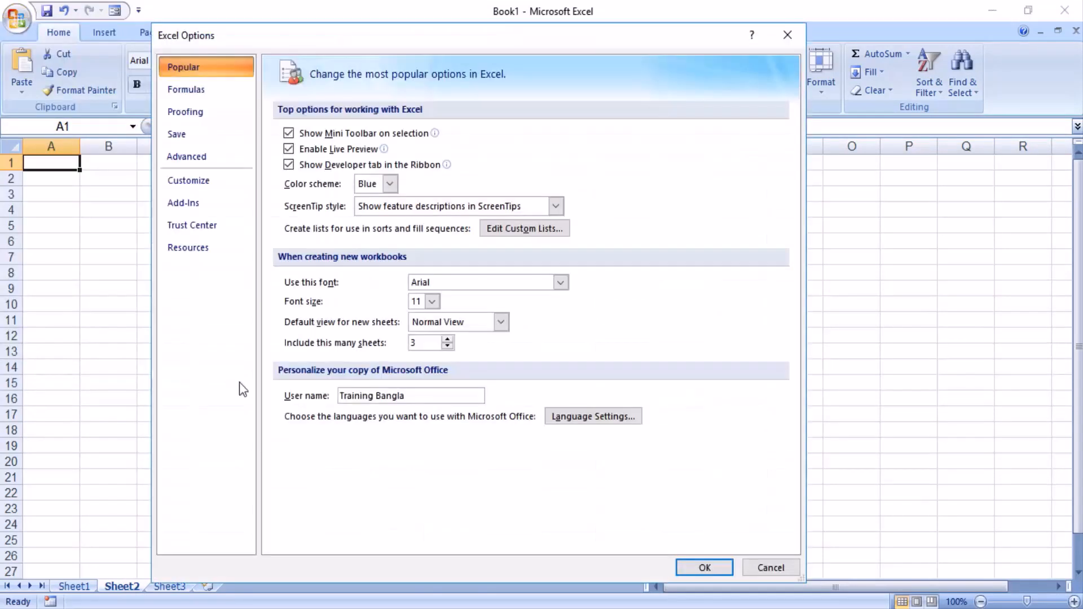
{"action": "left_click", "coordinate": [192, 204]}
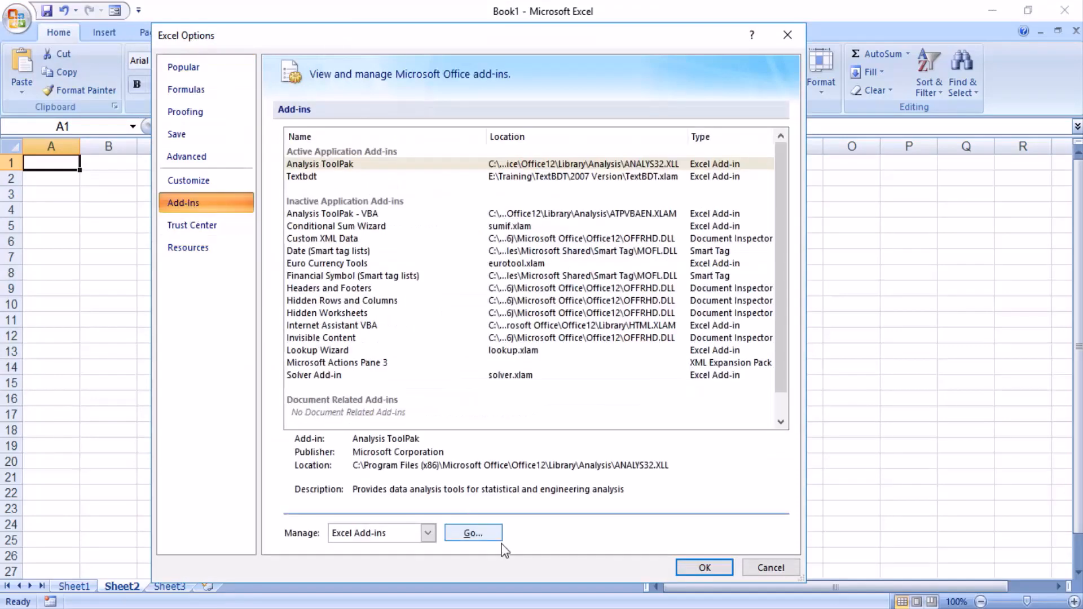
{"action": "left_click", "coordinate": [451, 532]}
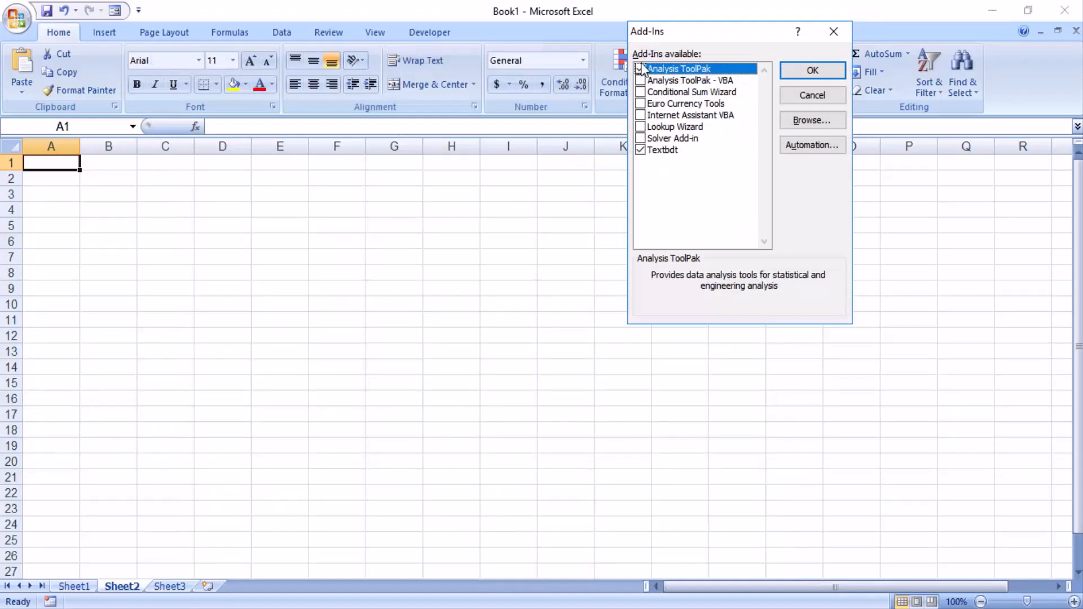
{"action": "left_click", "coordinate": [813, 71]}
{"action": "left_click", "coordinate": [281, 32]}
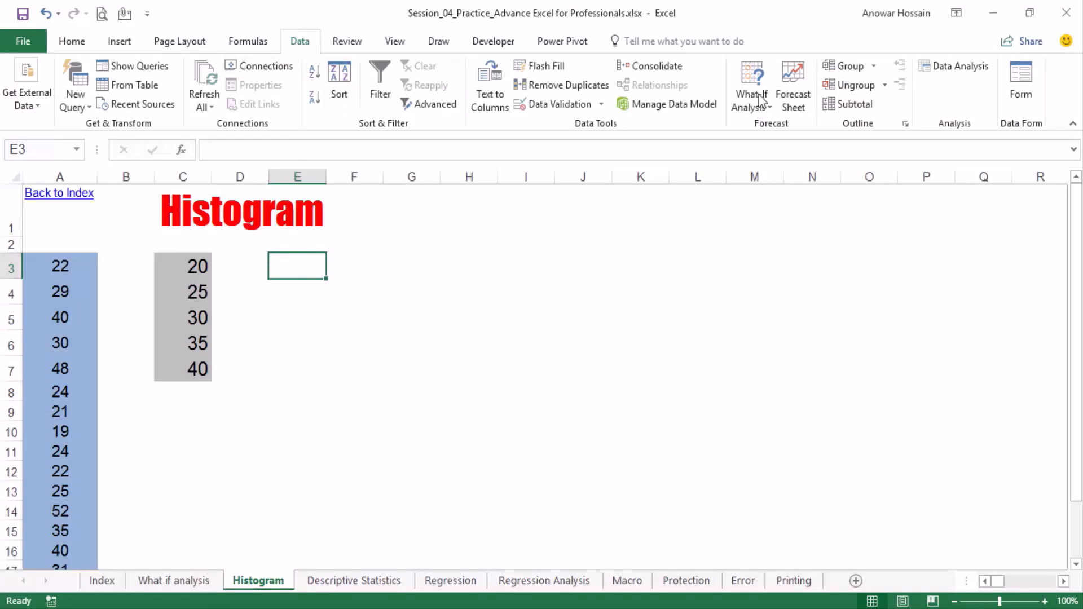
Step: Start the Histogram tool from the Data Analysis tools in the Session_04 practice workbook
{"action": "left_click", "coordinate": [966, 66]}
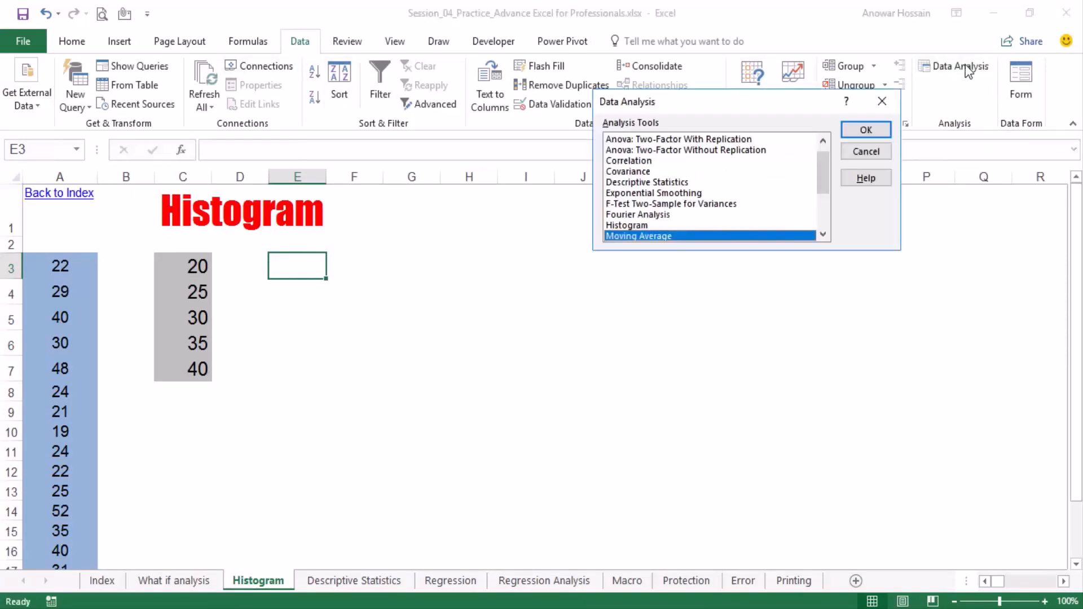
{"action": "left_click_drag", "start_coordinate": [661, 98], "coordinate": [638, 189]}
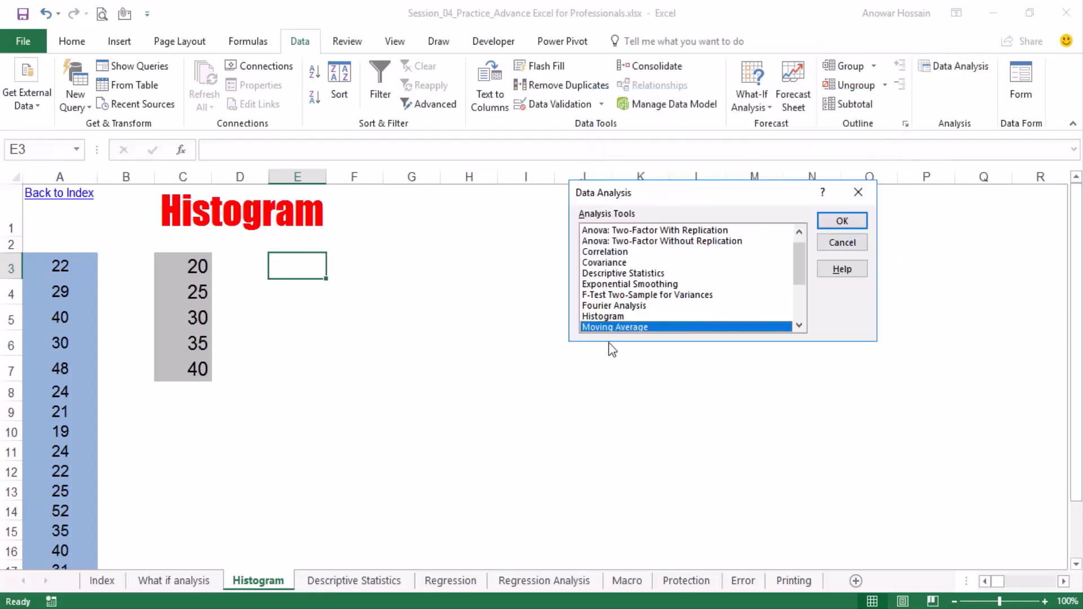
{"action": "mouse_move", "coordinate": [799, 263]}
{"action": "left_mouse_down"}
{"action": "mouse_move", "coordinate": [803, 304]}
{"action": "mouse_move", "coordinate": [799, 251]}
{"action": "mouse_move", "coordinate": [802, 306]}
{"action": "mouse_move", "coordinate": [799, 256]}
{"action": "left_mouse_up"}
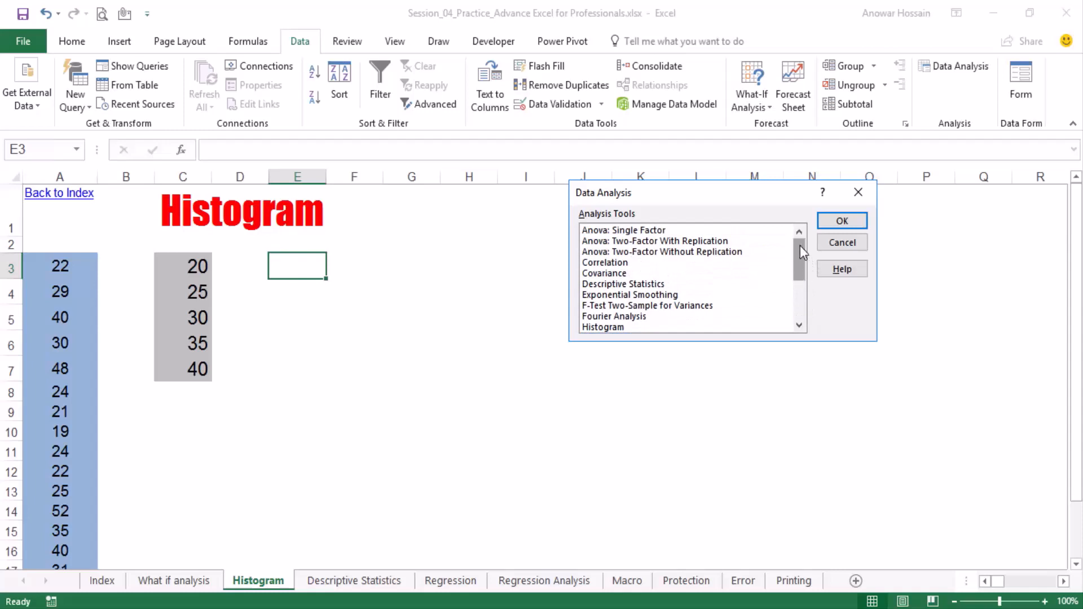
{"action": "left_click_drag", "start_coordinate": [799, 246], "coordinate": [736, 282]}
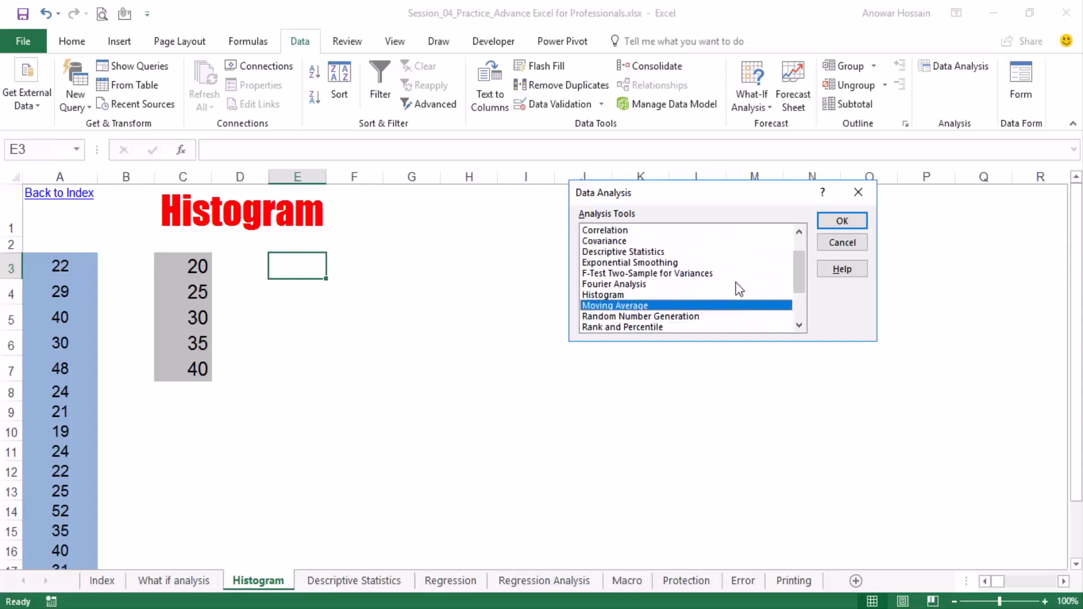
{"action": "left_click", "coordinate": [604, 296]}
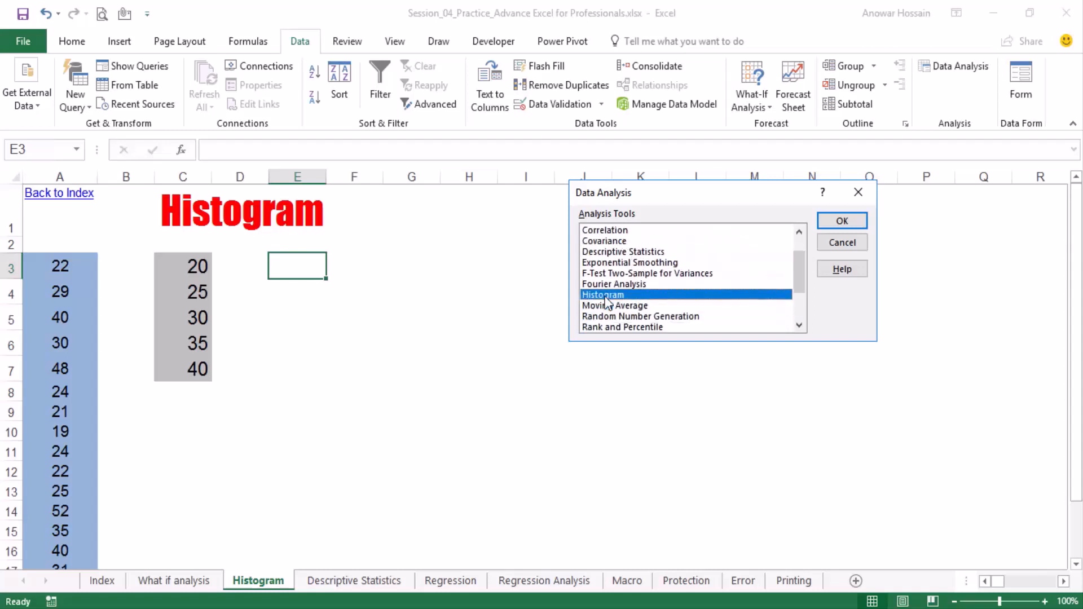
{"action": "left_click", "coordinate": [842, 221]}
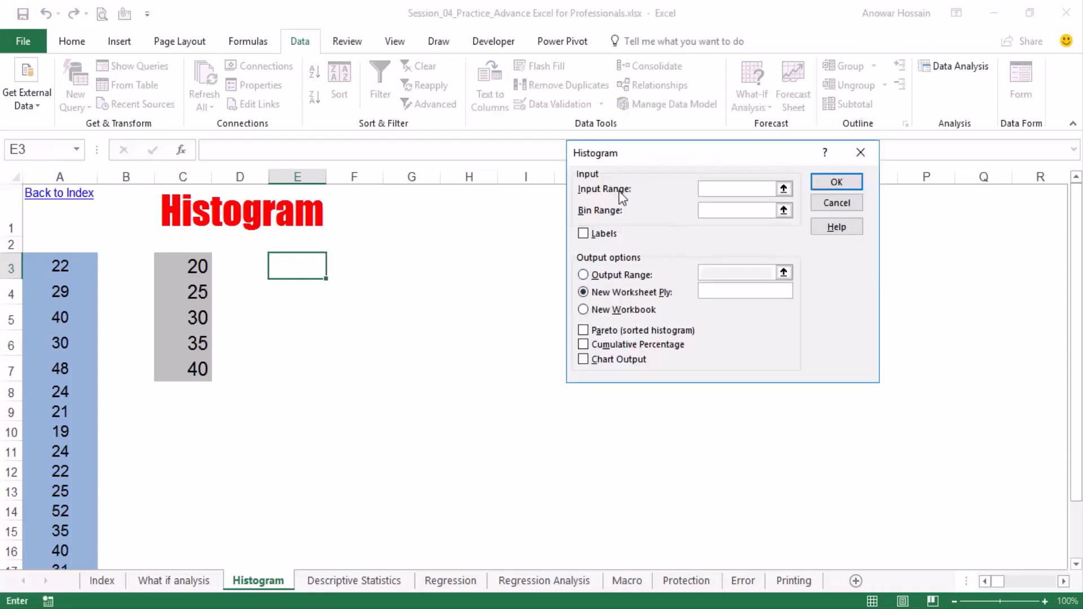
Step: Set the histogram's input range to $A$3:$A$20 and its bin range to $C$3:$C$7
{"action": "left_click_drag", "start_coordinate": [661, 161], "coordinate": [563, 131]}
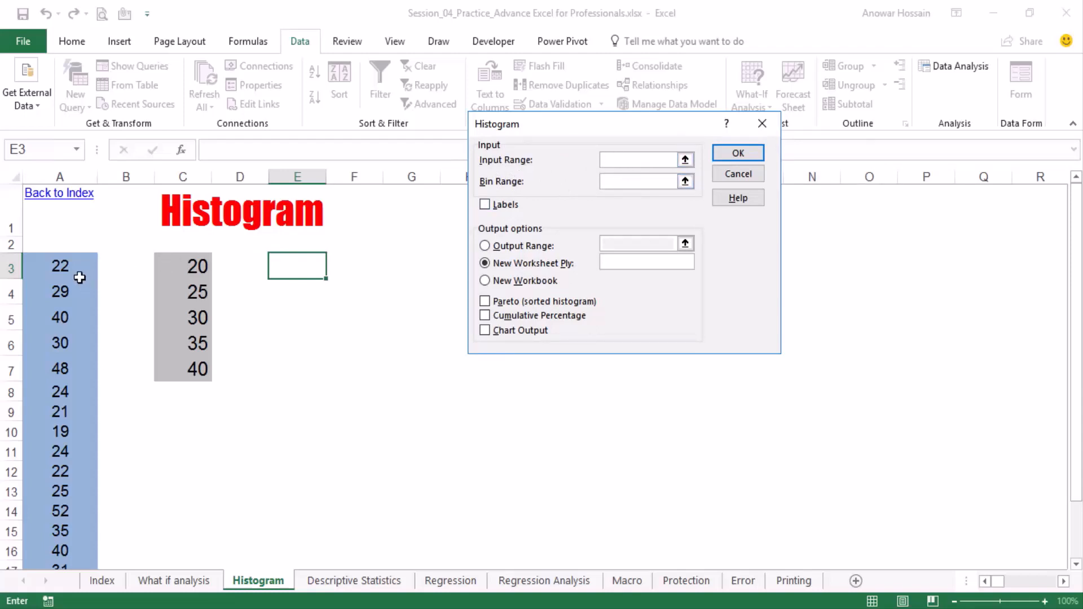
{"action": "left_click_drag", "start_coordinate": [71, 268], "coordinate": [66, 537]}
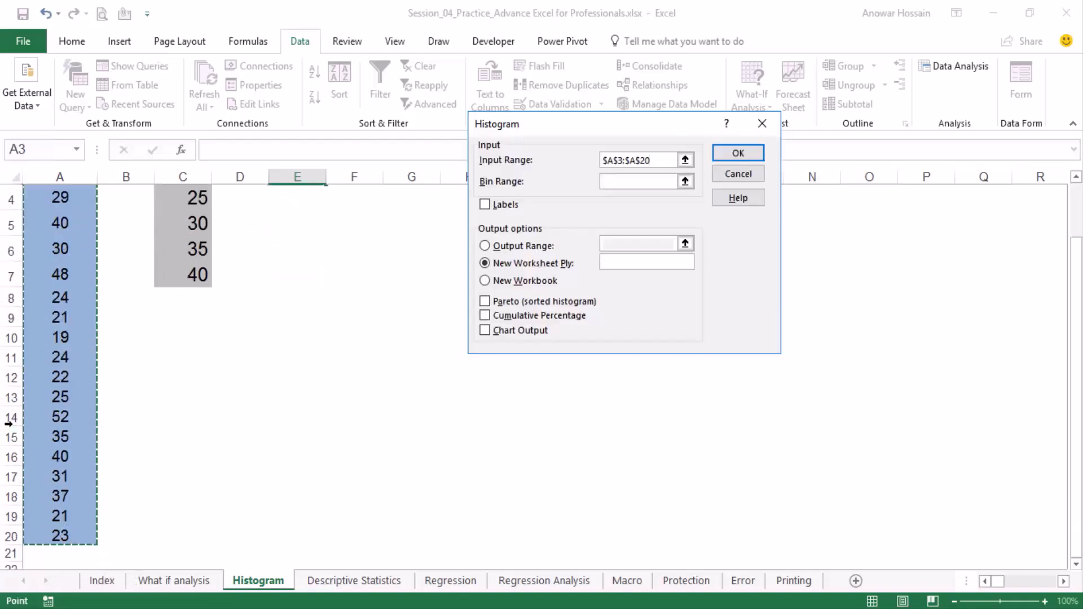
{"action": "scroll", "coordinate": [22, 418], "scroll_direction": "up", "scroll_amount": 1}
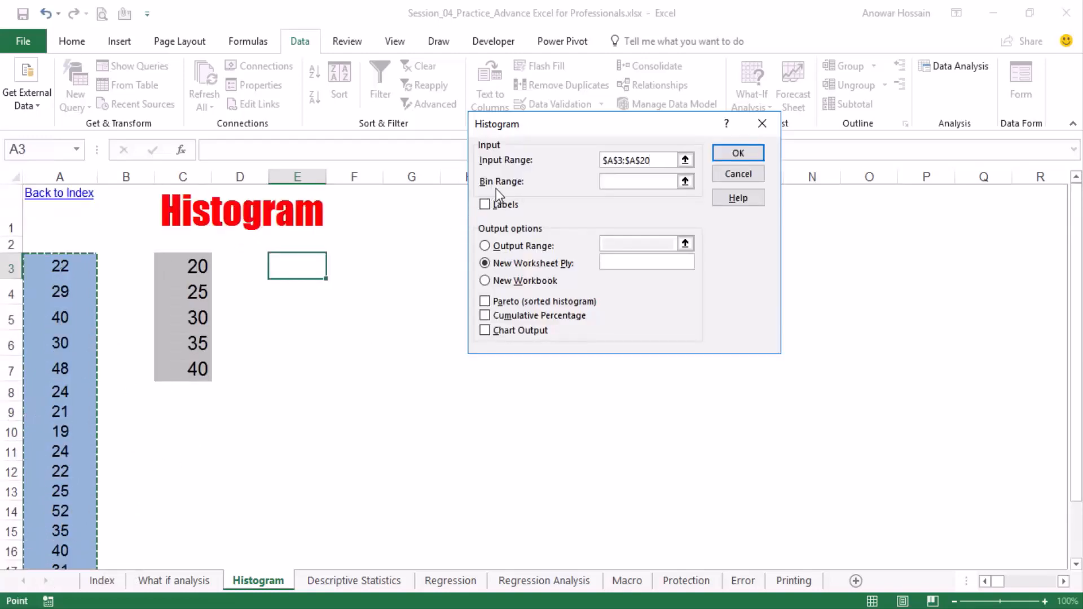
{"action": "left_click", "coordinate": [635, 182]}
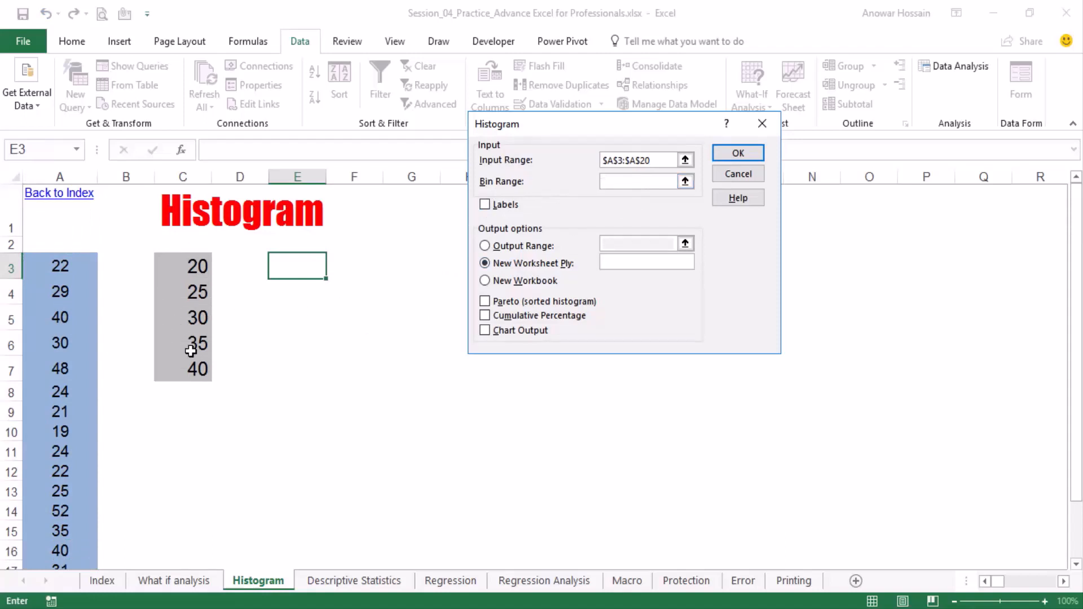
{"action": "left_click_drag", "start_coordinate": [181, 270], "coordinate": [183, 374]}
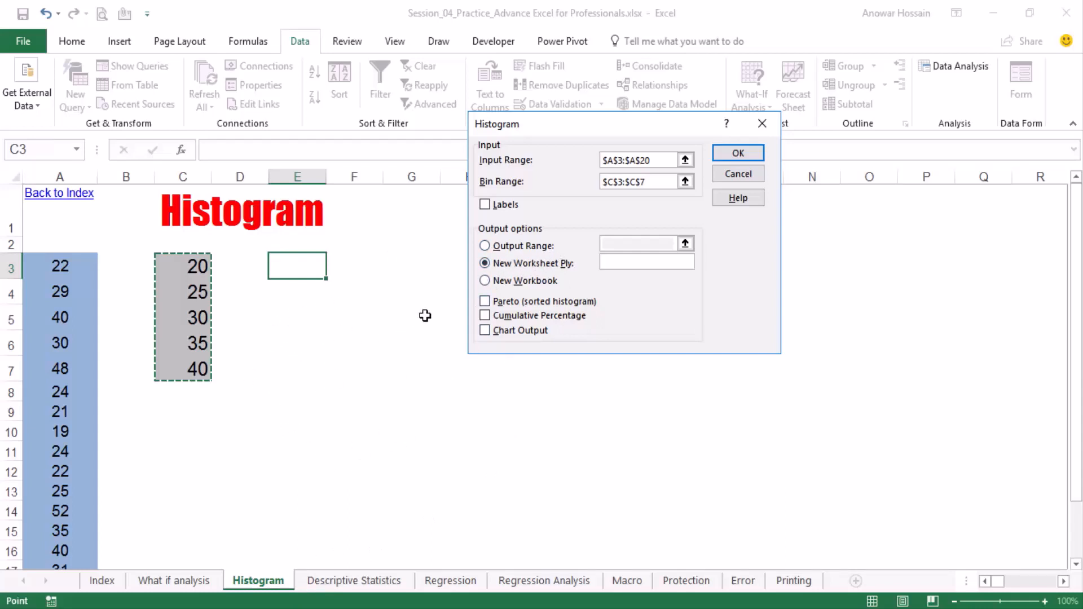
Step: Set the histogram's output range to $E$3, enable Chart Output, and generate the result
{"action": "left_click", "coordinate": [484, 246]}
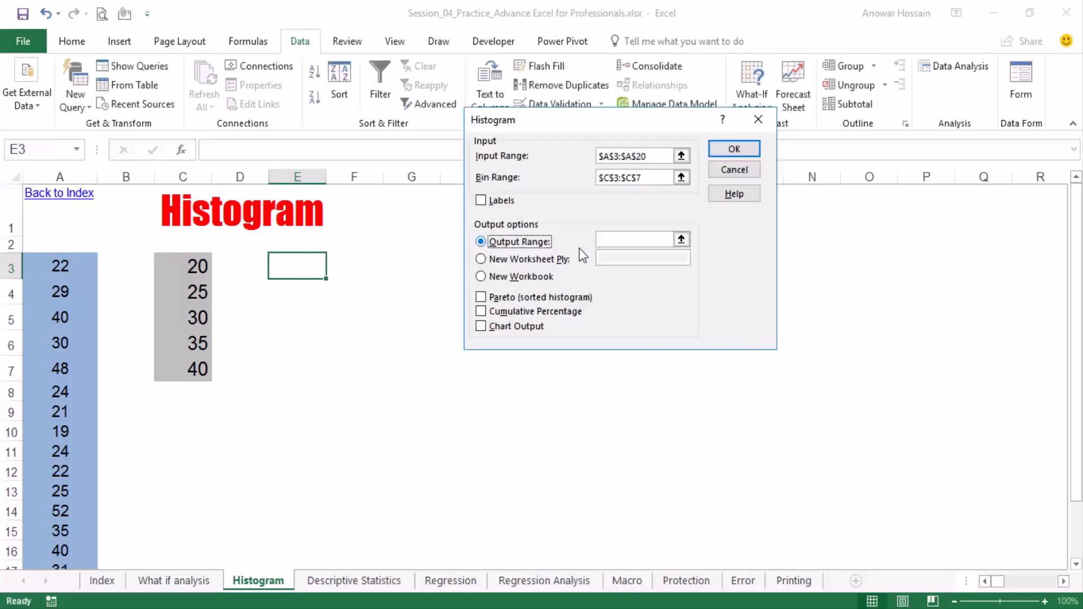
{"action": "left_click", "coordinate": [614, 238]}
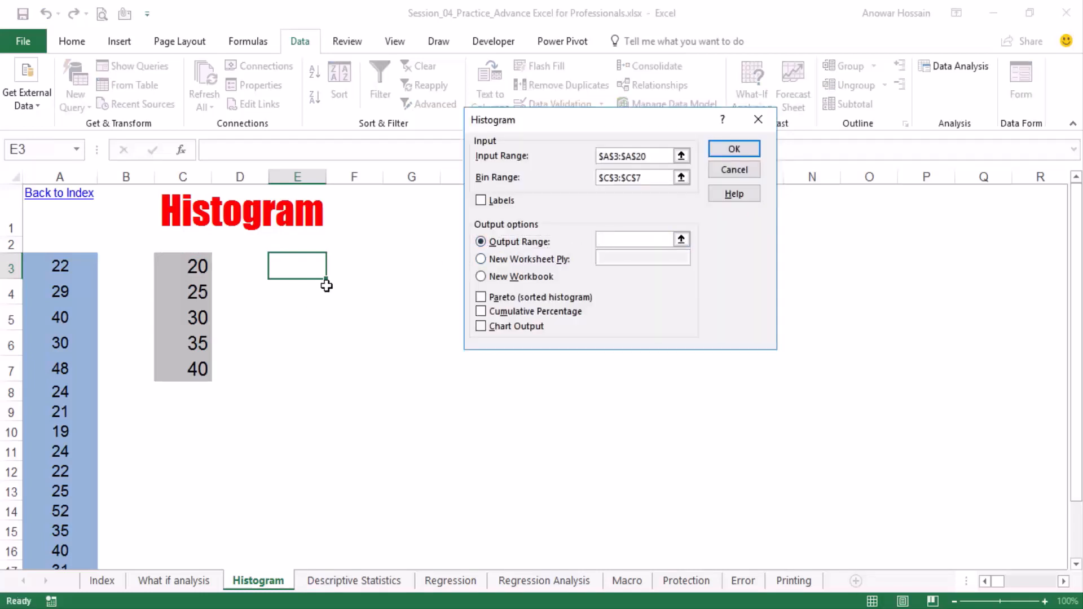
{"action": "left_click", "coordinate": [303, 264]}
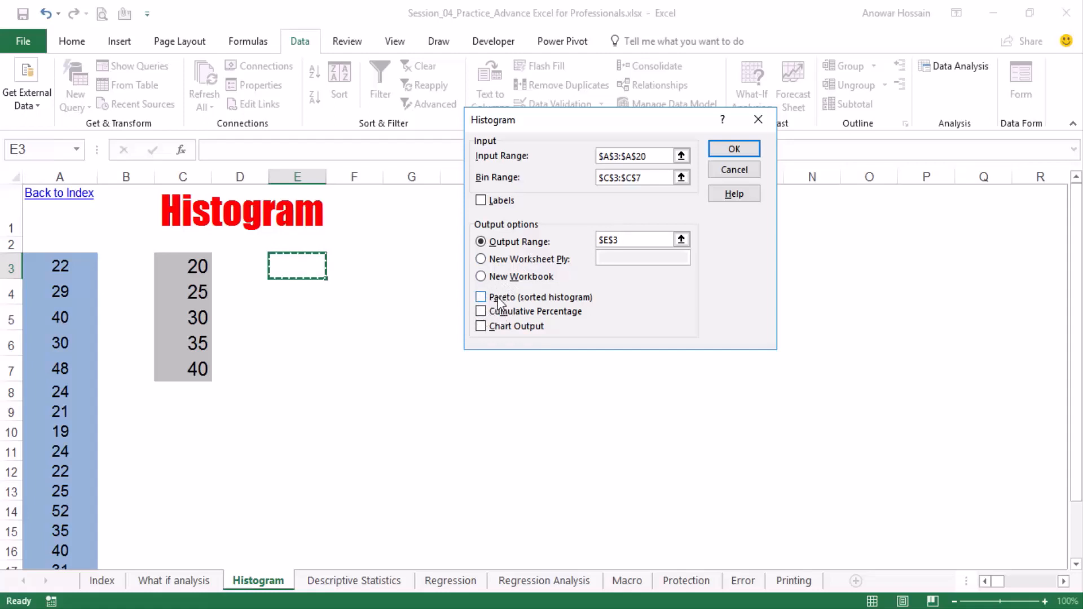
{"action": "left_click", "coordinate": [481, 327]}
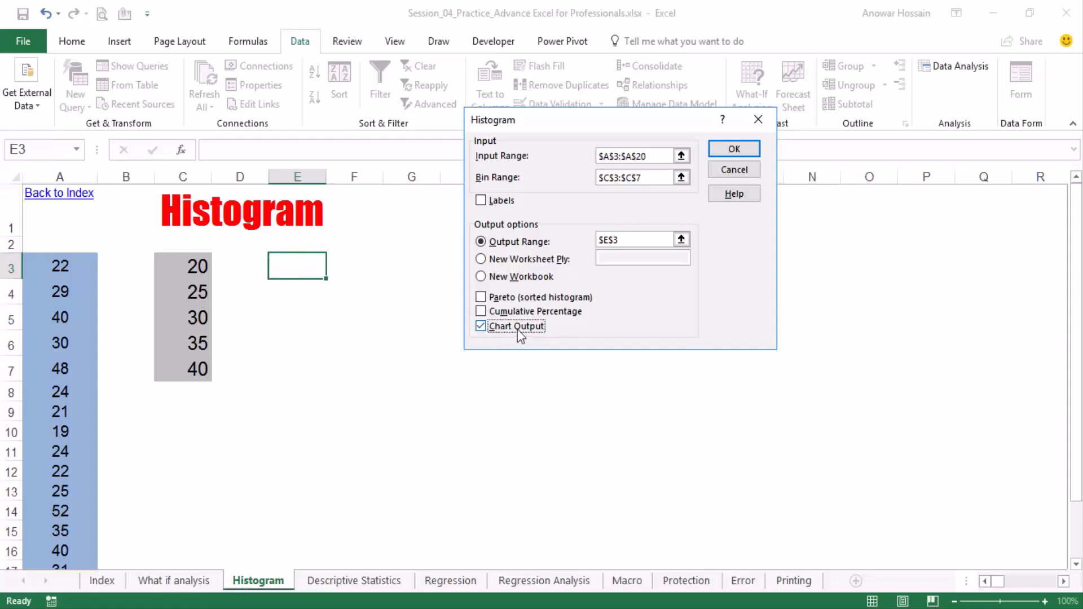
{"action": "left_click", "coordinate": [732, 150]}
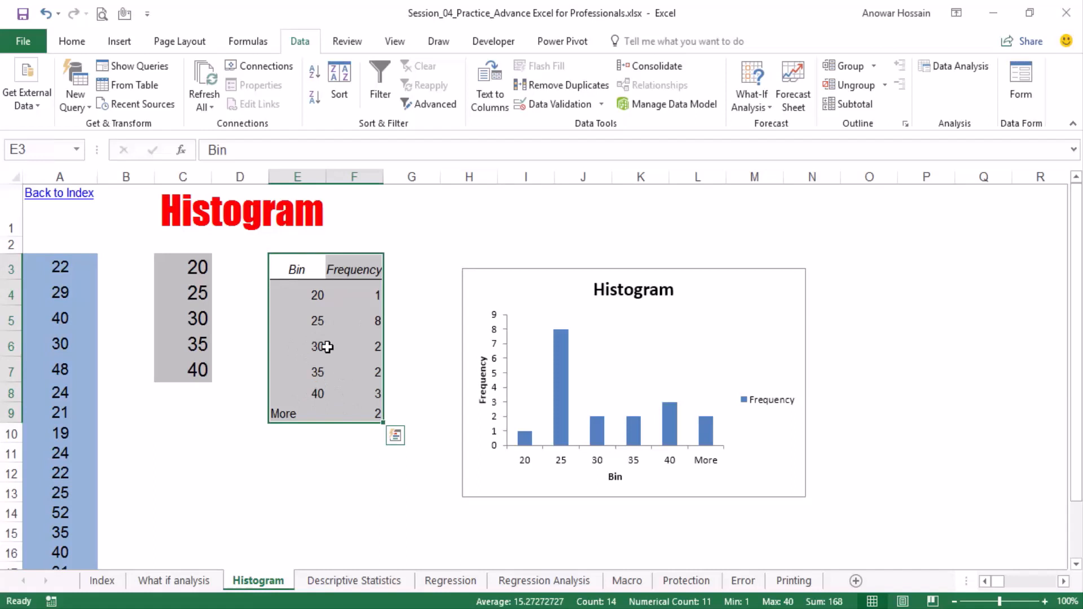
Step: Reposition and enlarge the histogram chart beside the frequency table, and set the Frequency series' gap width to 0%
{"action": "left_click_drag", "start_coordinate": [716, 288], "coordinate": [700, 225]}
{"action": "left_click_drag", "start_coordinate": [789, 435], "coordinate": [963, 470]}
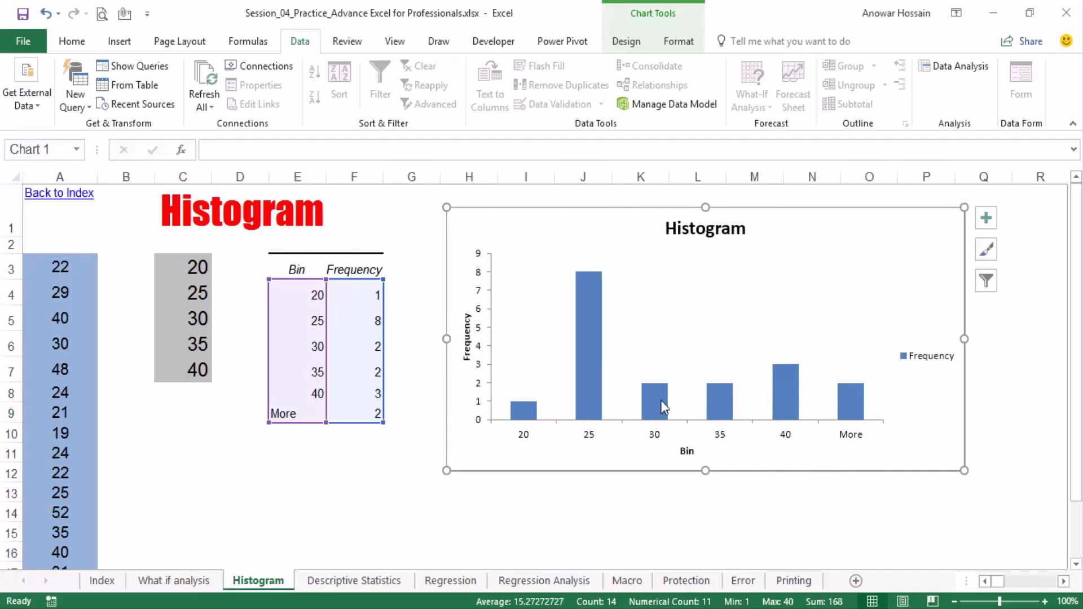
{"action": "mouse_move", "coordinate": [664, 406]}
{"action": "left_click", "coordinate": [588, 300]}
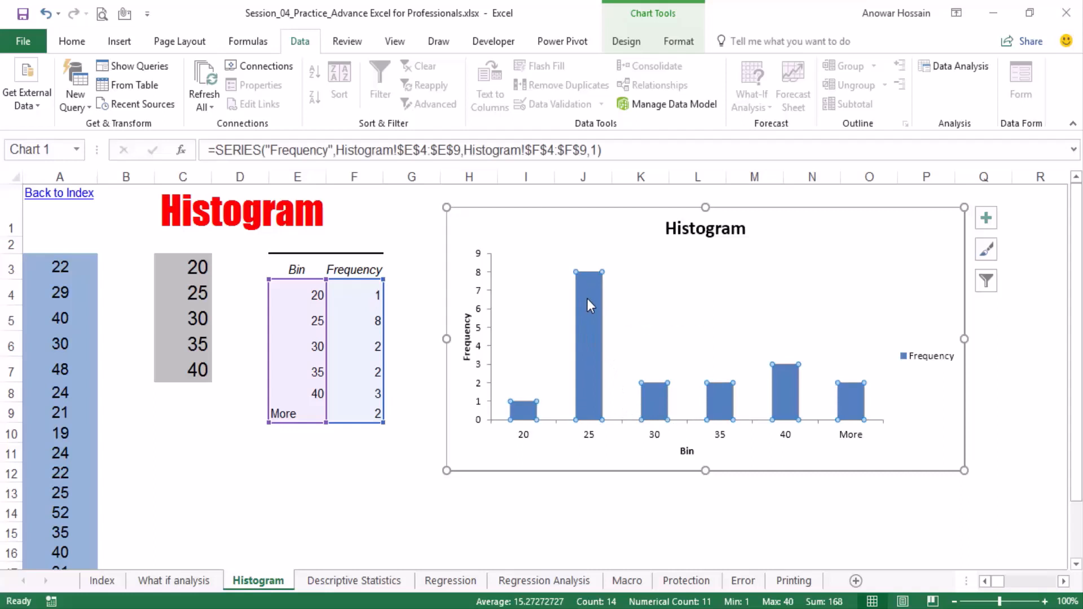
{"action": "right_click", "coordinate": [587, 299]}
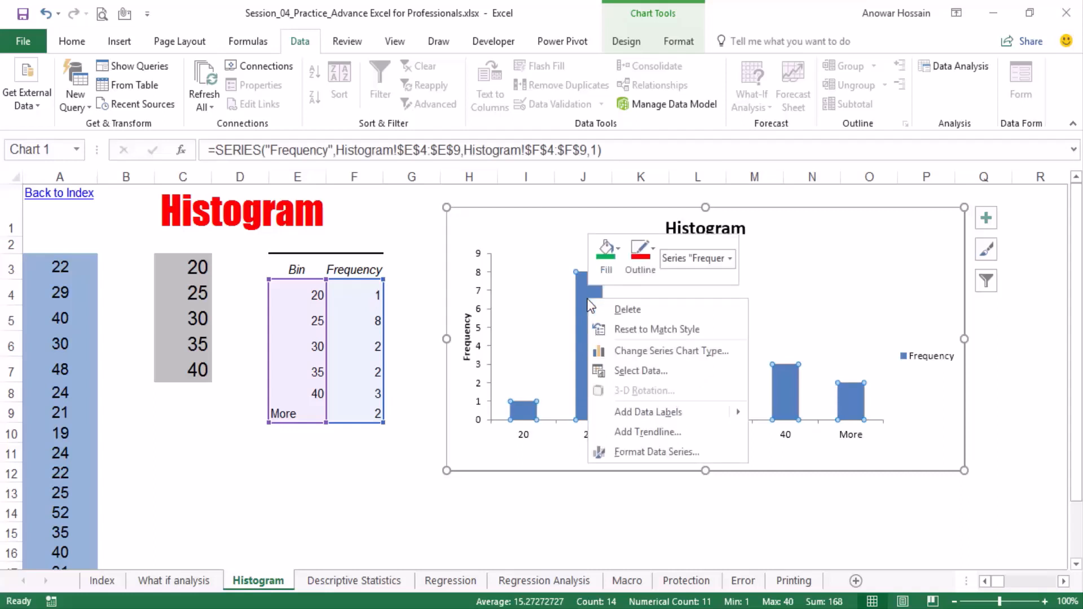
{"action": "left_click", "coordinate": [636, 454]}
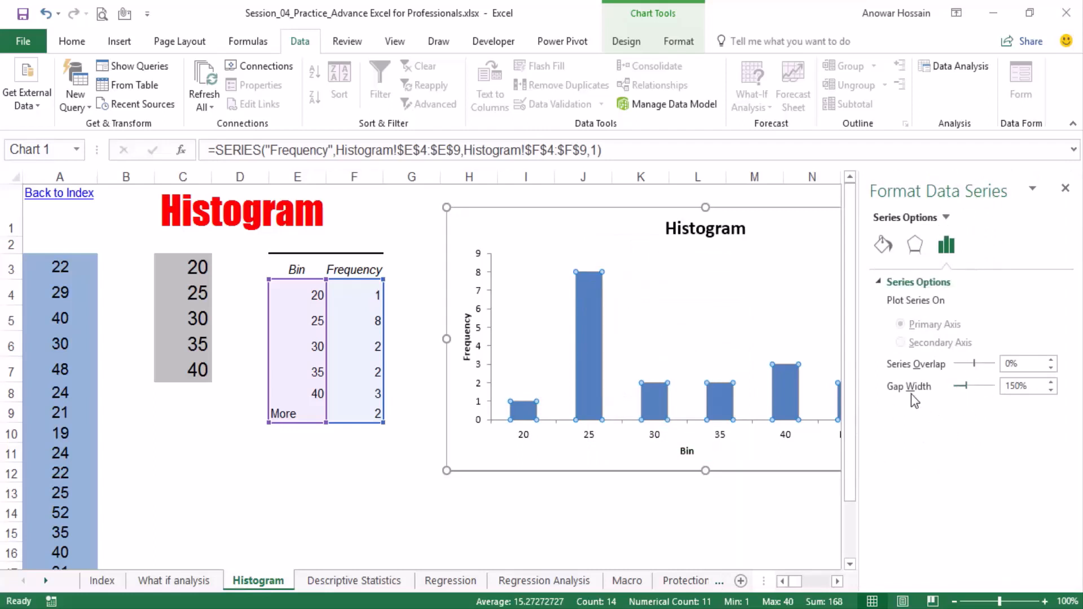
{"action": "left_click_drag", "start_coordinate": [966, 390], "coordinate": [951, 397]}
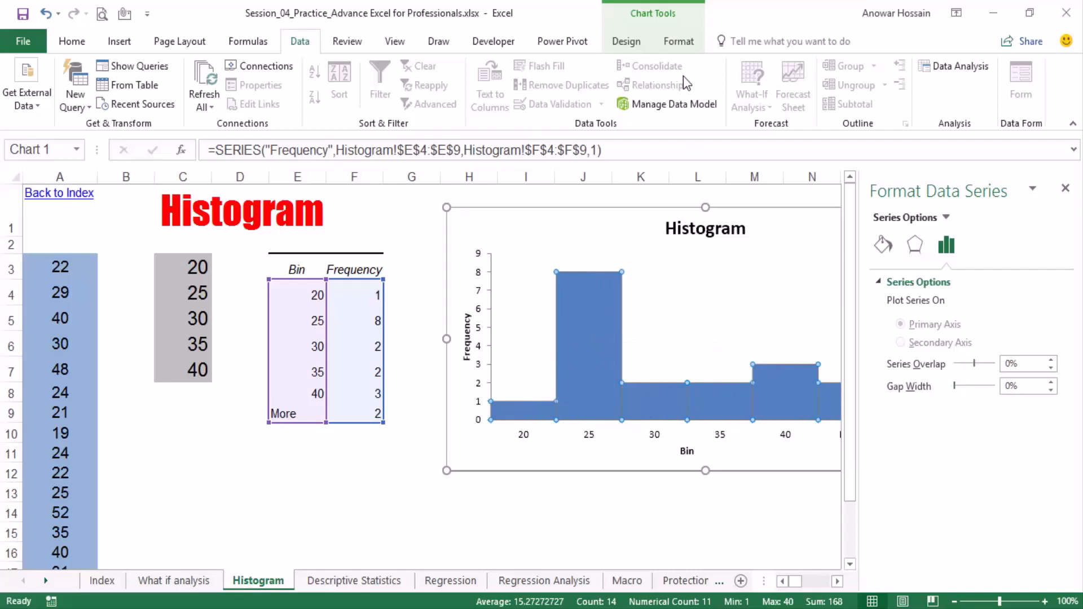
Step: Apply a black outline to the histogram's Frequency bars, and close the data series formatting options
{"action": "left_click", "coordinate": [678, 41]}
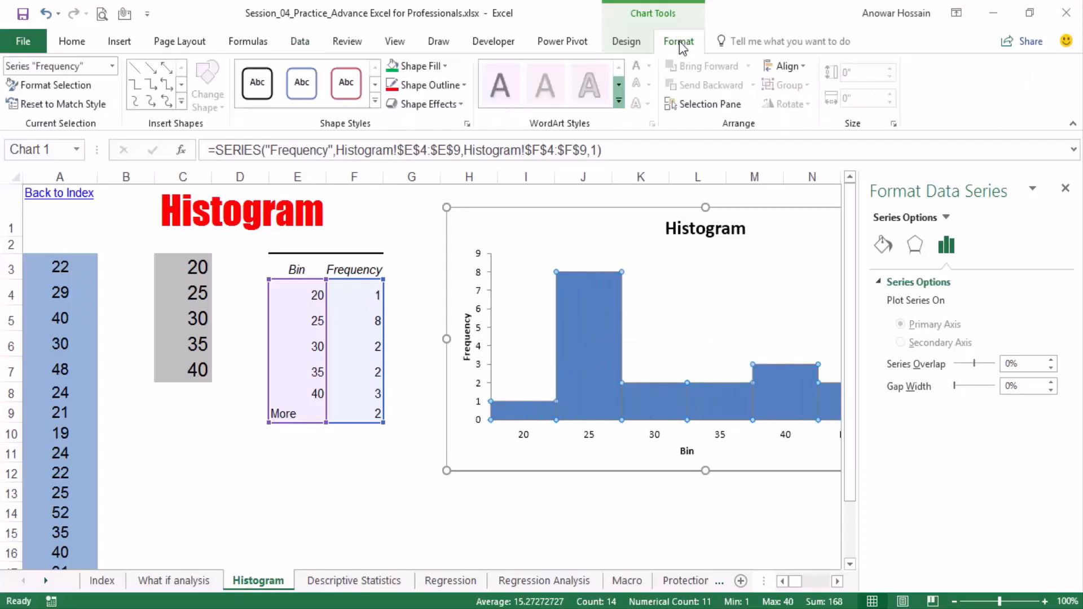
{"action": "left_click", "coordinate": [451, 85]}
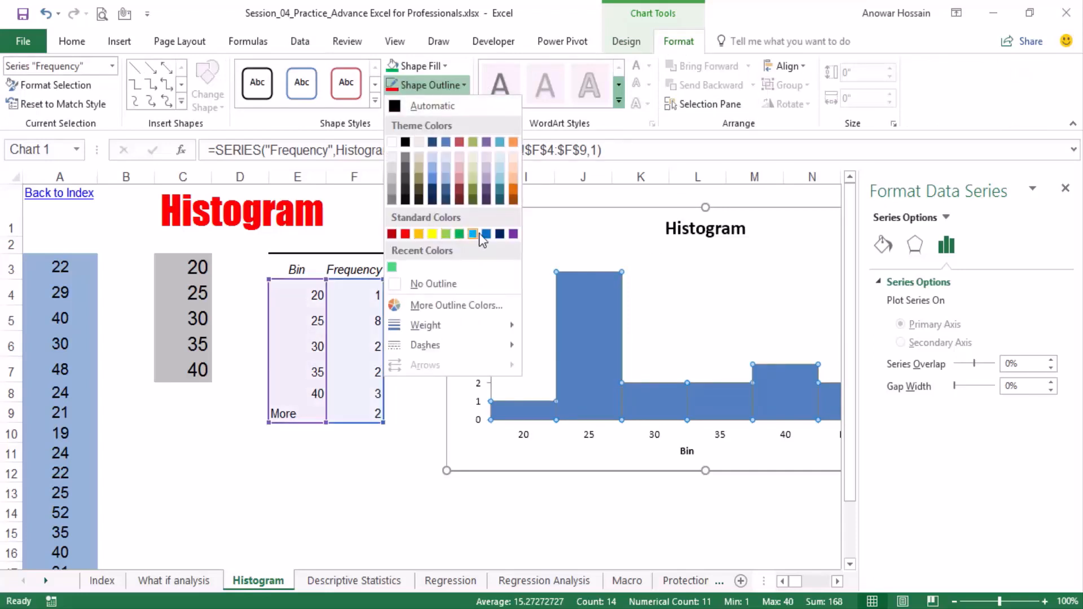
{"action": "left_click", "coordinate": [405, 142]}
{"action": "left_click", "coordinate": [615, 492]}
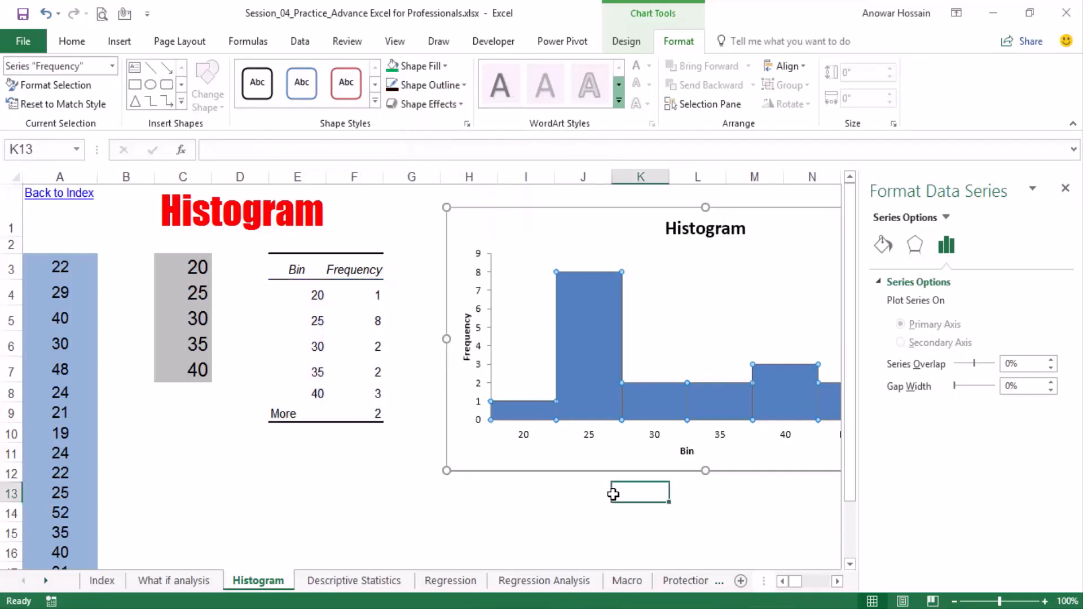
{"action": "left_click", "coordinate": [1065, 189]}
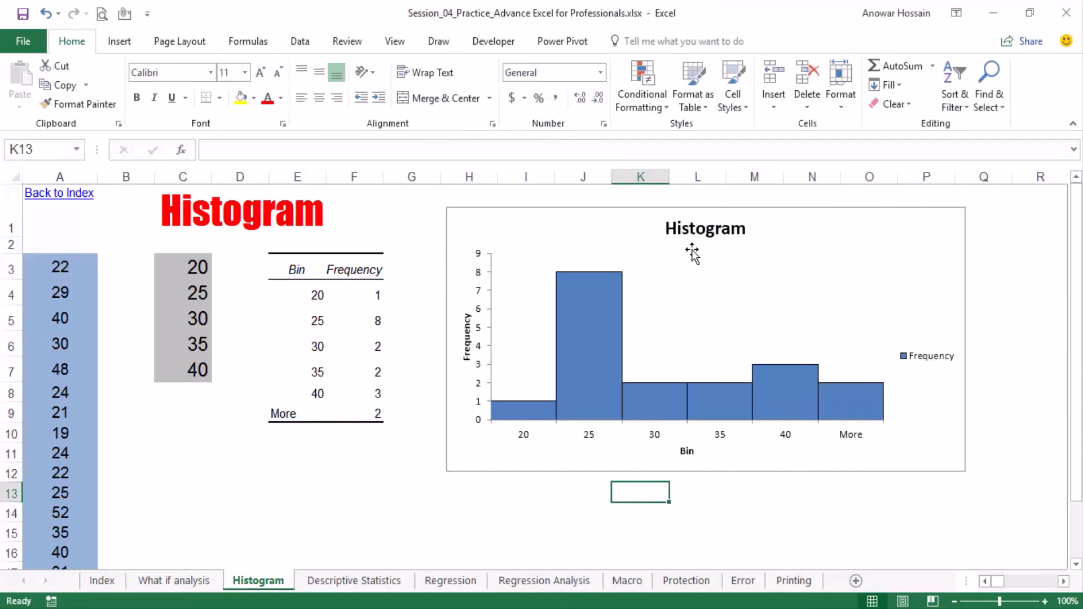
Step: Delete the Frequency legend from the histogram chart
{"action": "left_click", "coordinate": [931, 364]}
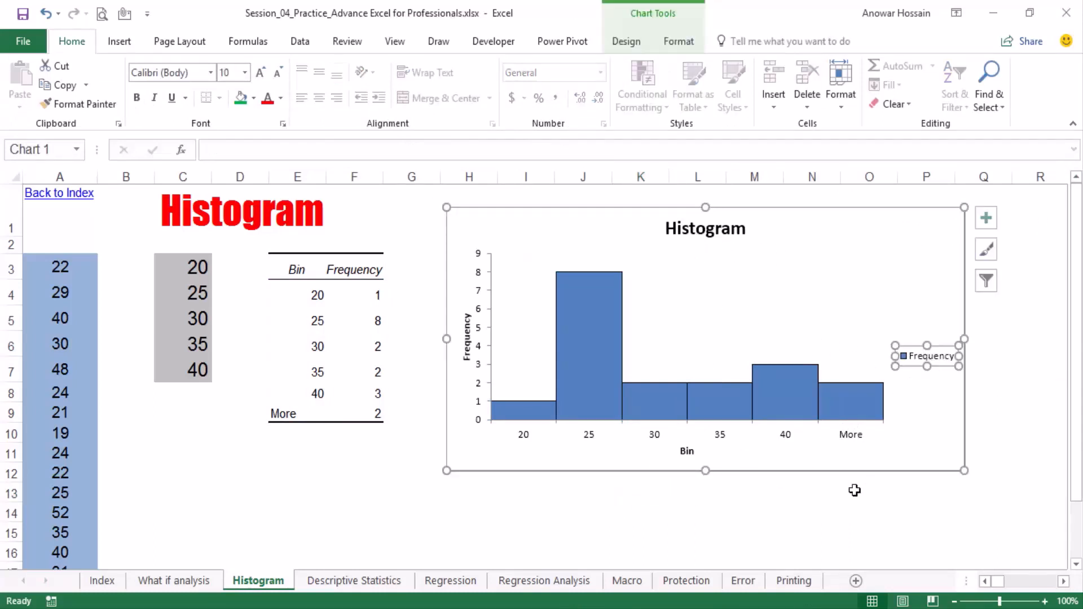
{"action": "key", "text": "Delete"}
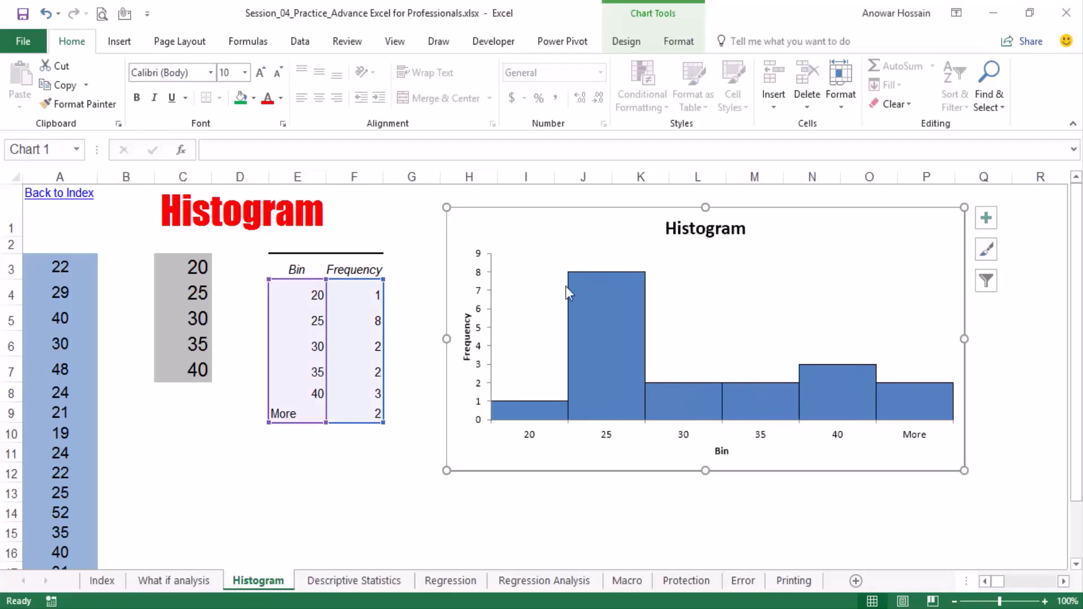
{"action": "left_click", "coordinate": [721, 451]}
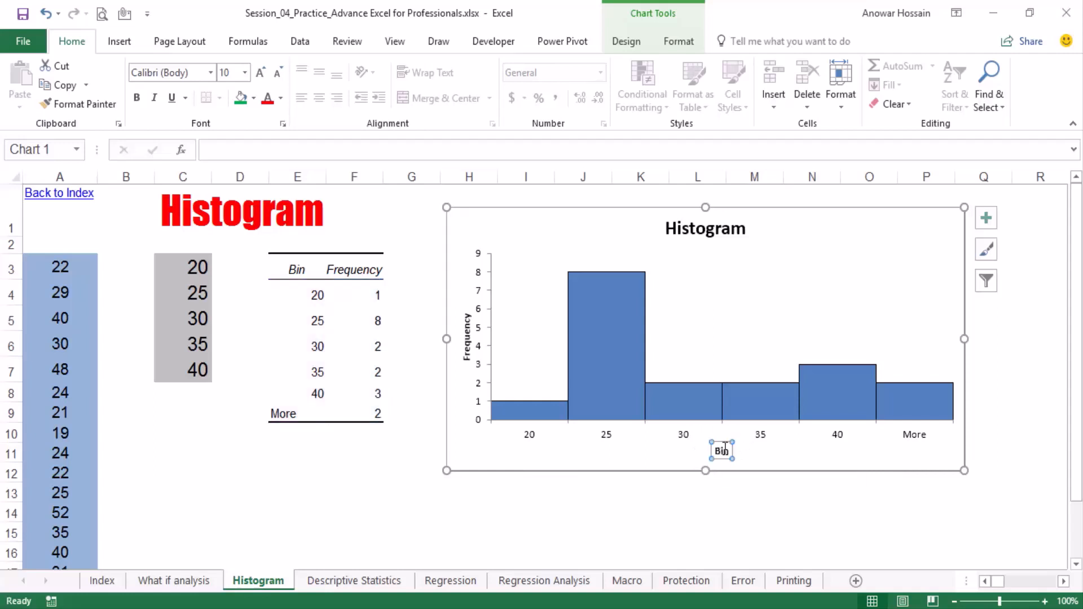
{"action": "left_click", "coordinate": [467, 337]}
{"action": "left_click", "coordinate": [791, 473]}
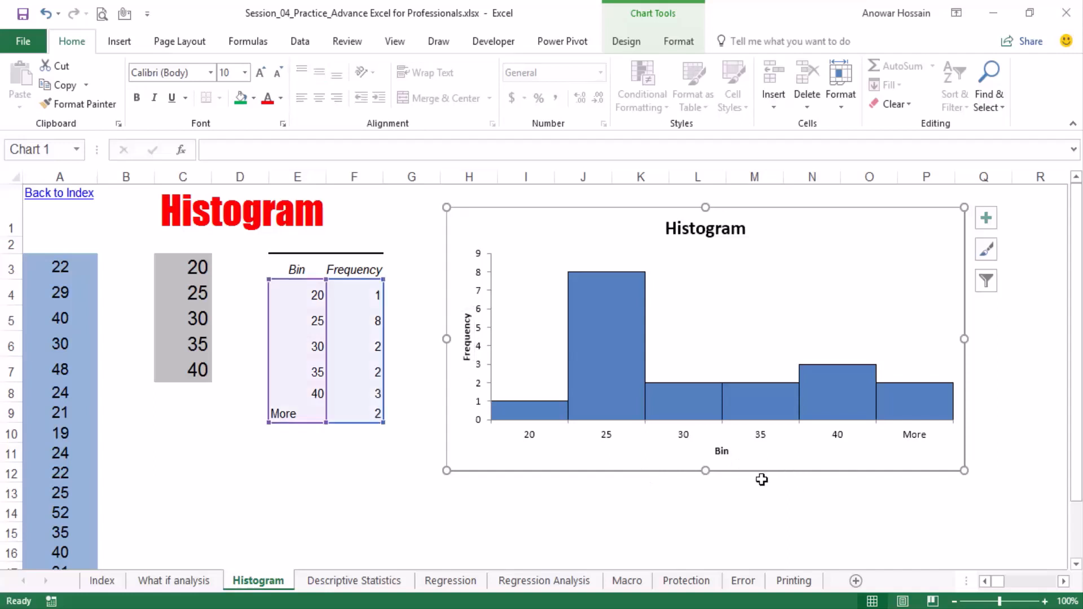
{"action": "left_click", "coordinate": [386, 469]}
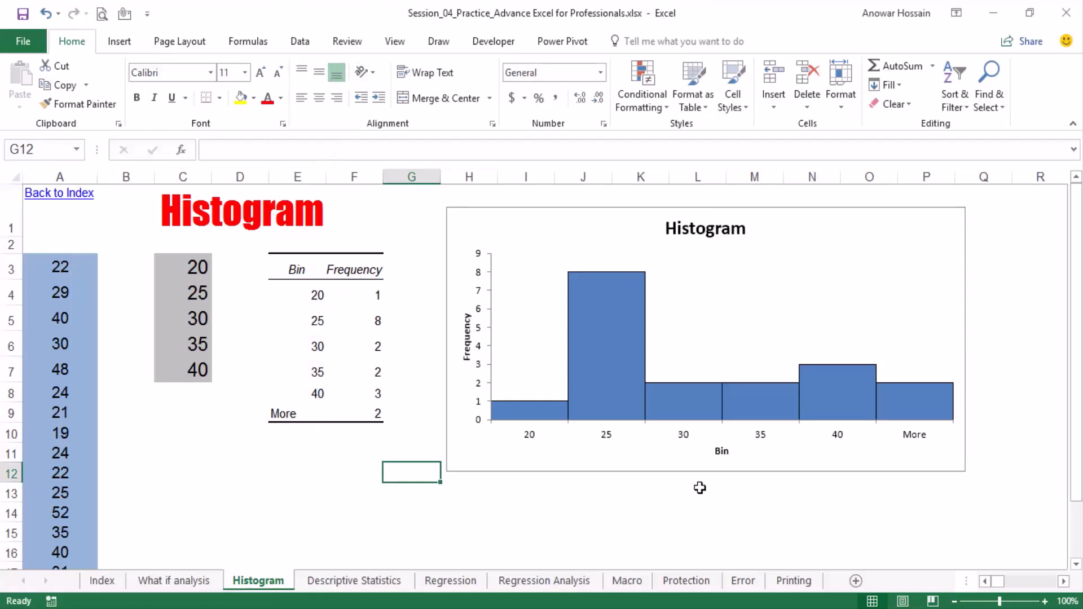
{"action": "left_click", "coordinate": [613, 492]}
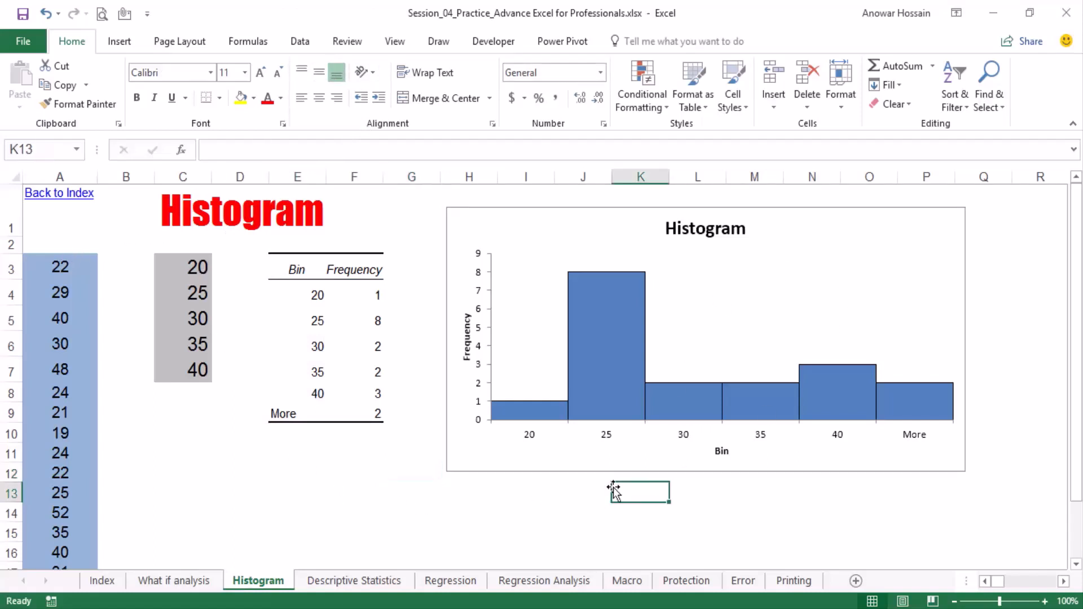